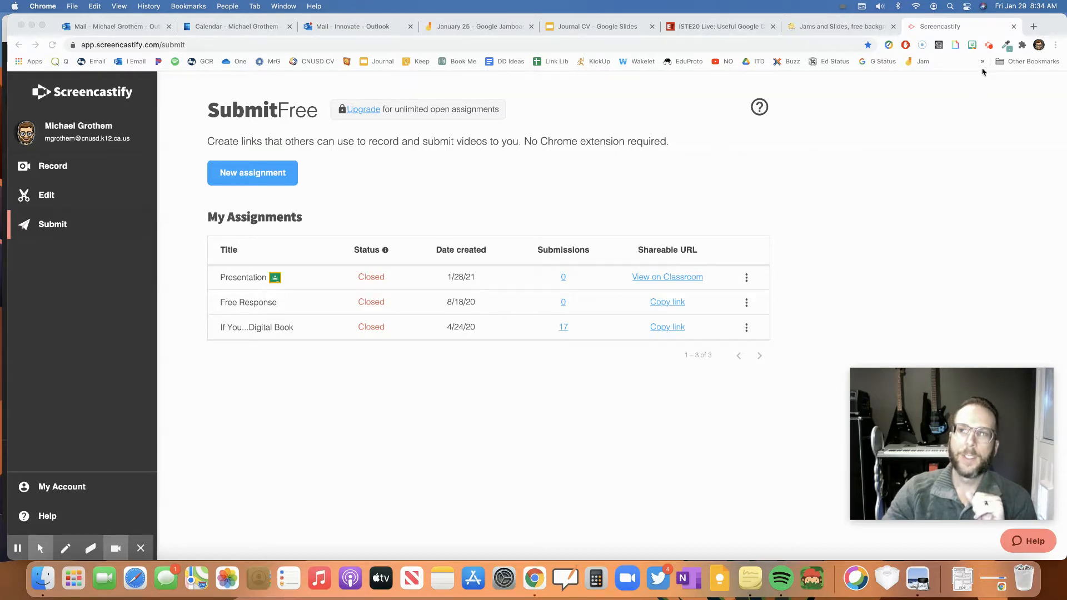
Step: Open the Submit page from the Screencastify extension
click(989, 47)
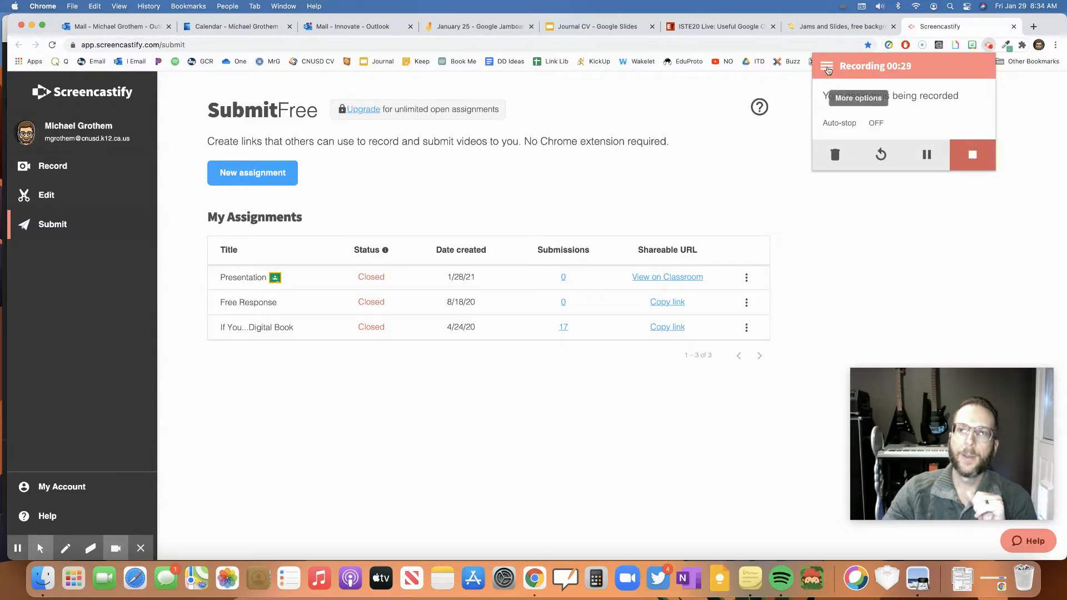
click(827, 68)
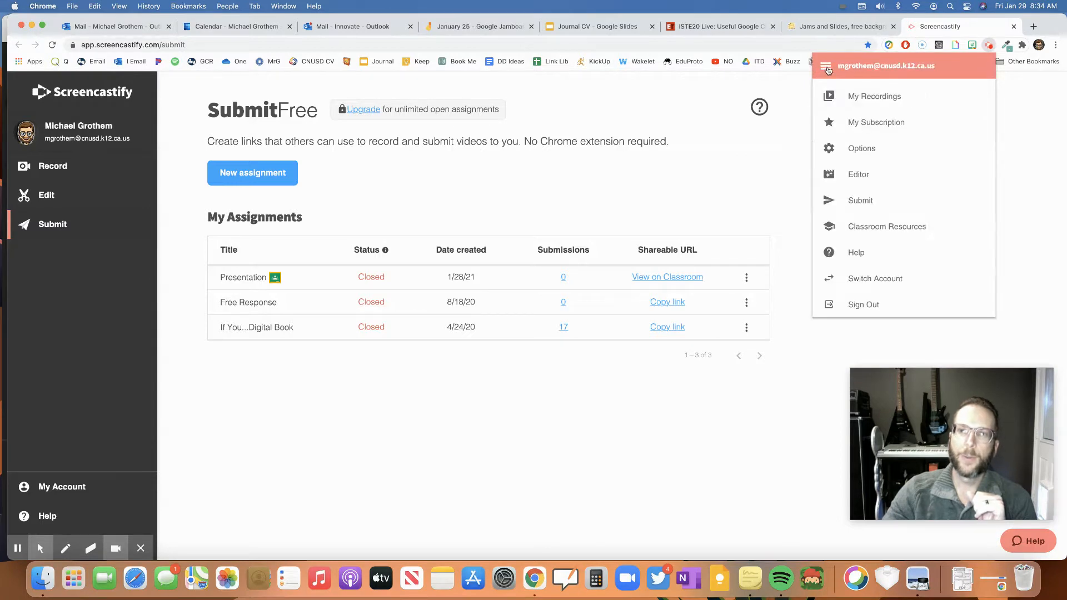
click(853, 203)
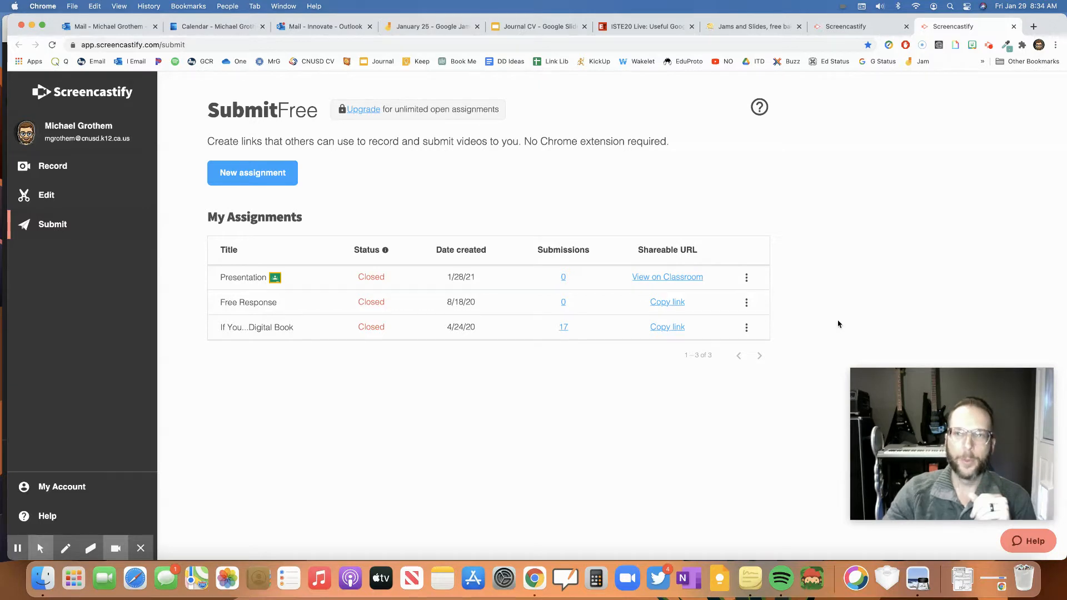
Step: Review the screenshots of the Google Classroom connection offer, account access request and trust prompt, and return to the Submit page
key(ctrl+Up)
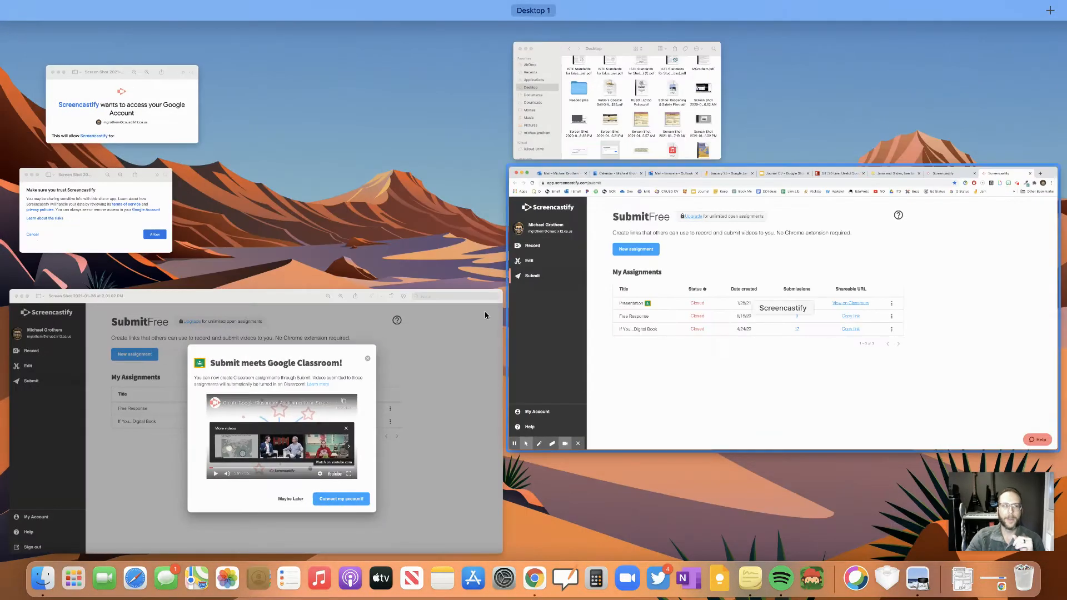
click(305, 369)
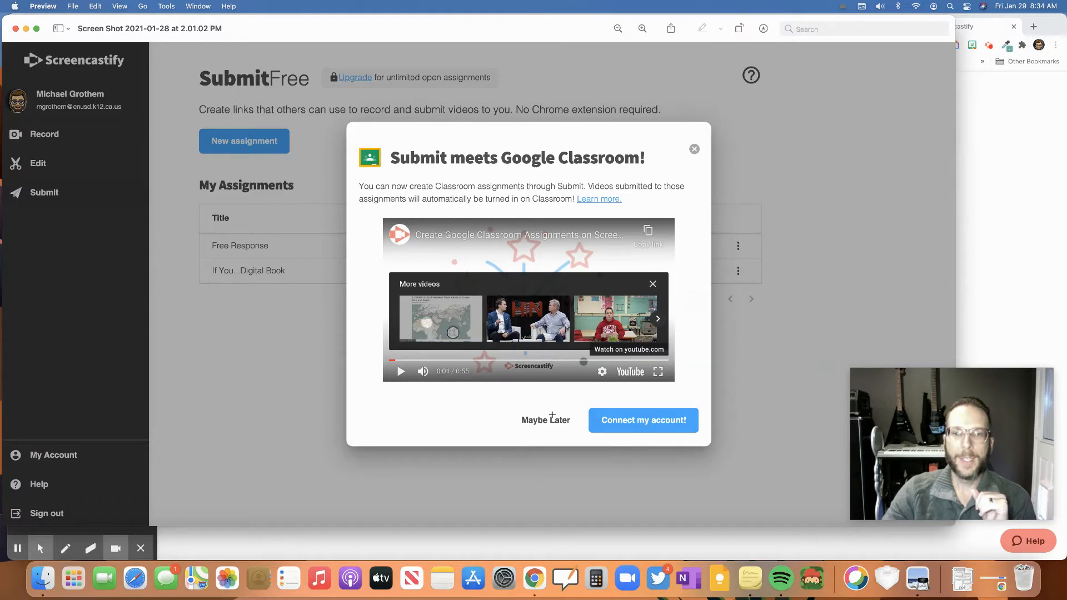
key(ctrl+Up)
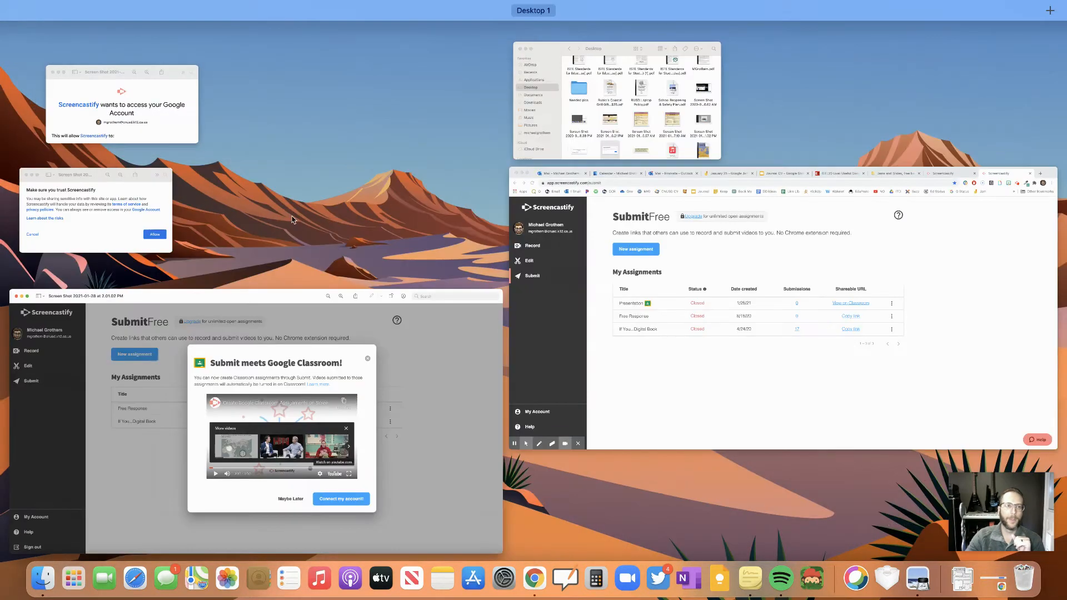
click(153, 127)
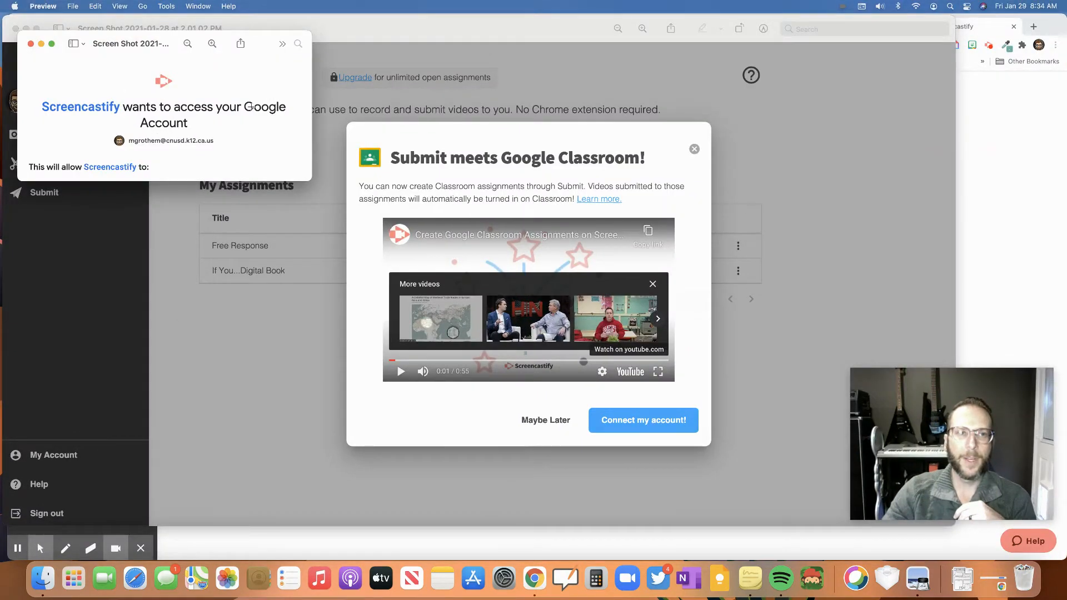
key(ctrl+Up)
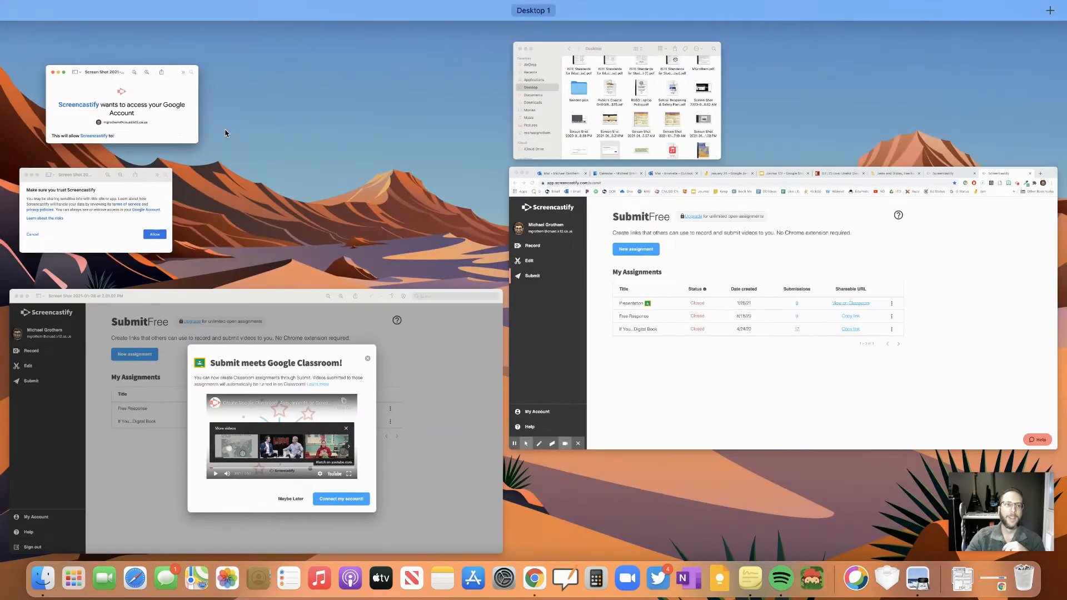
click(127, 204)
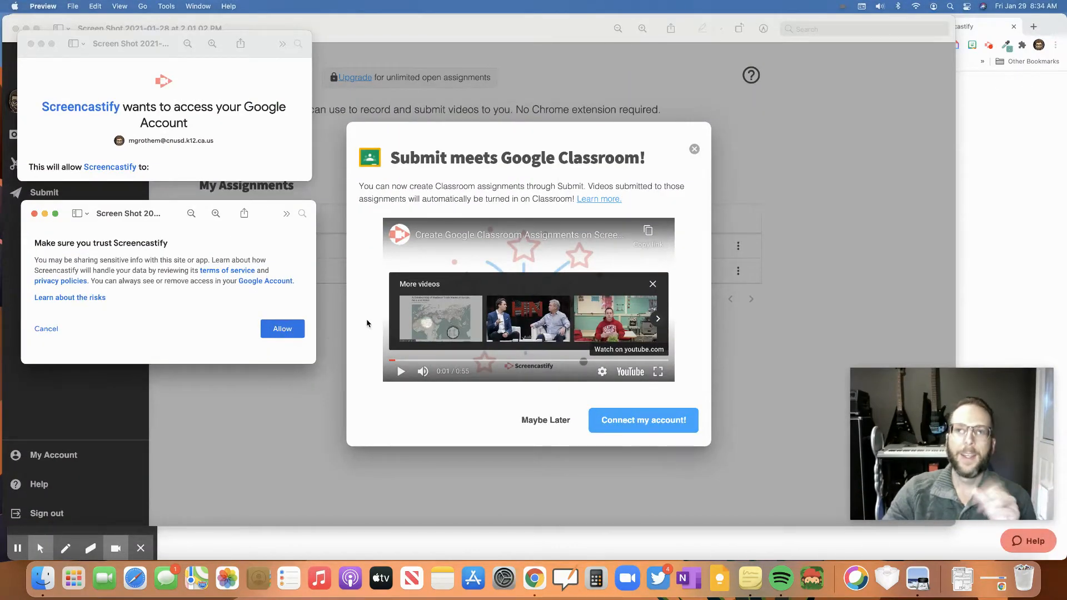
click(980, 210)
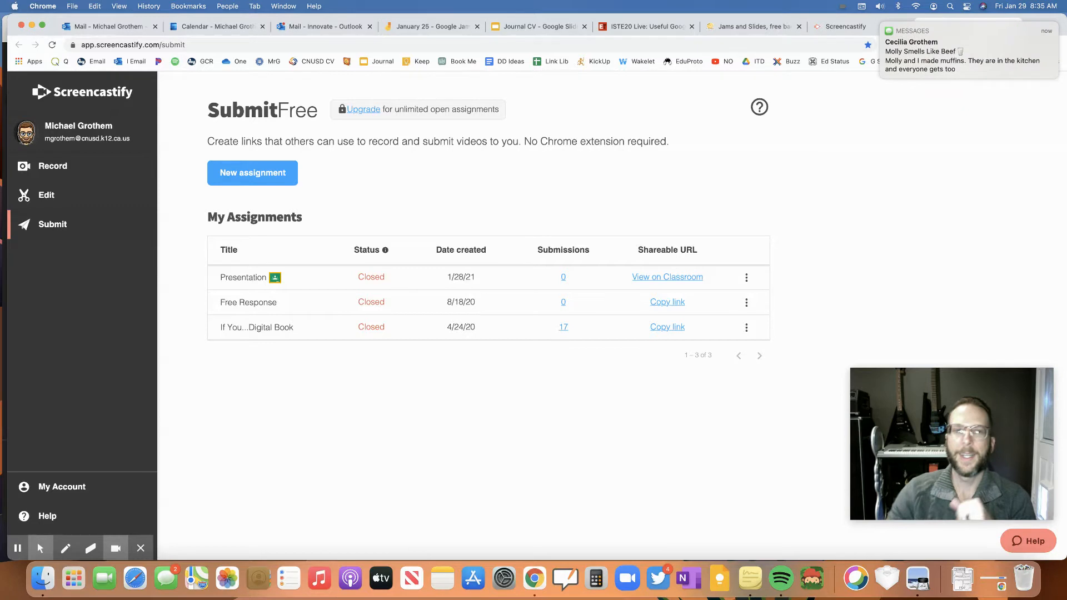
click(887, 28)
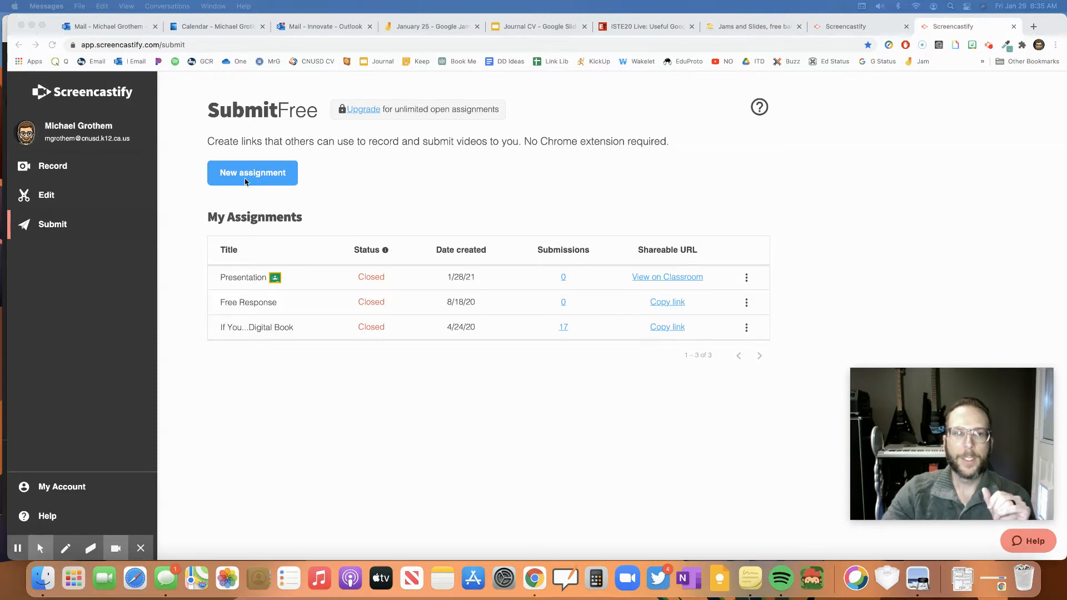
click(18, 552)
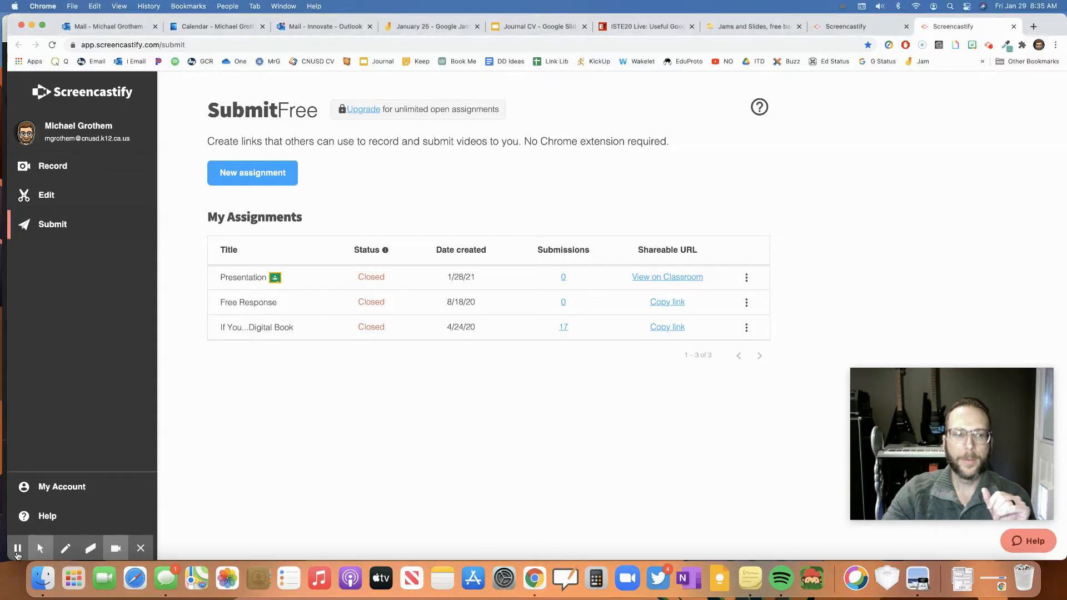
Step: Start a new assignment of the Google Classroom type and proceed to the recording type
click(249, 177)
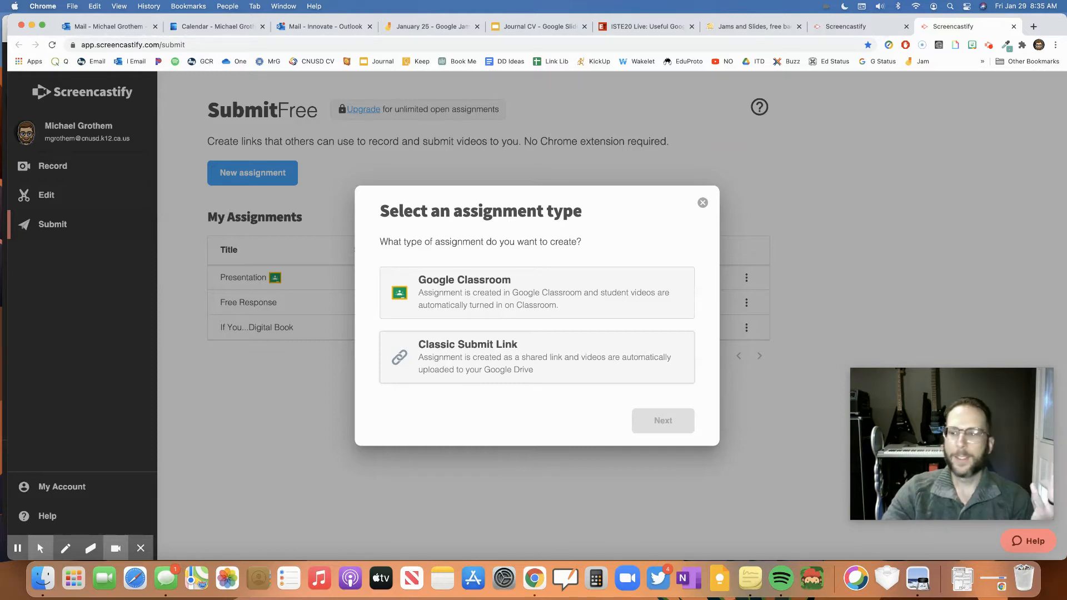
click(475, 292)
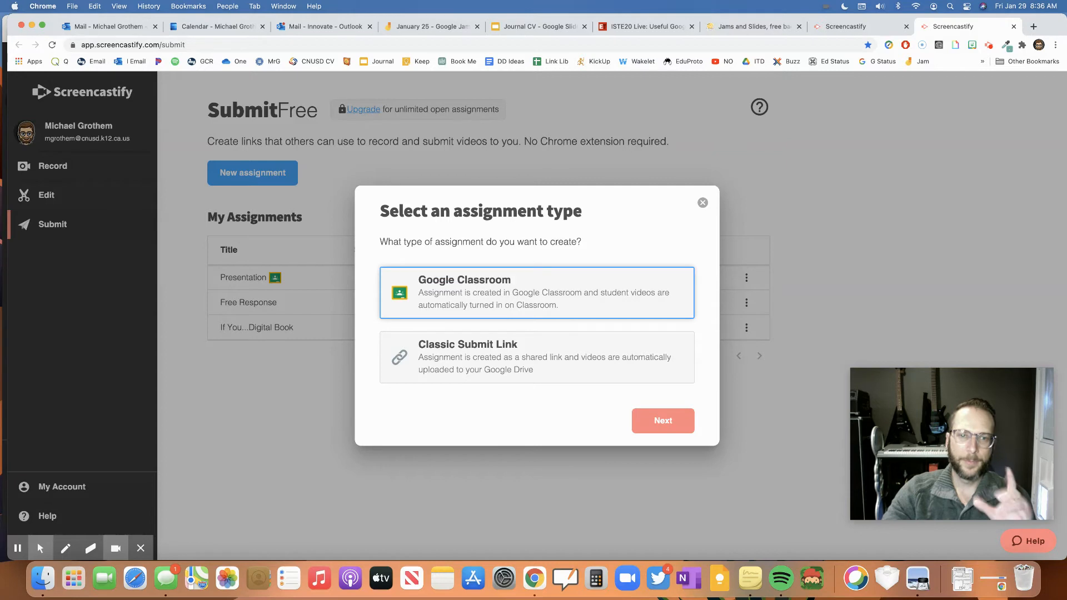
click(665, 424)
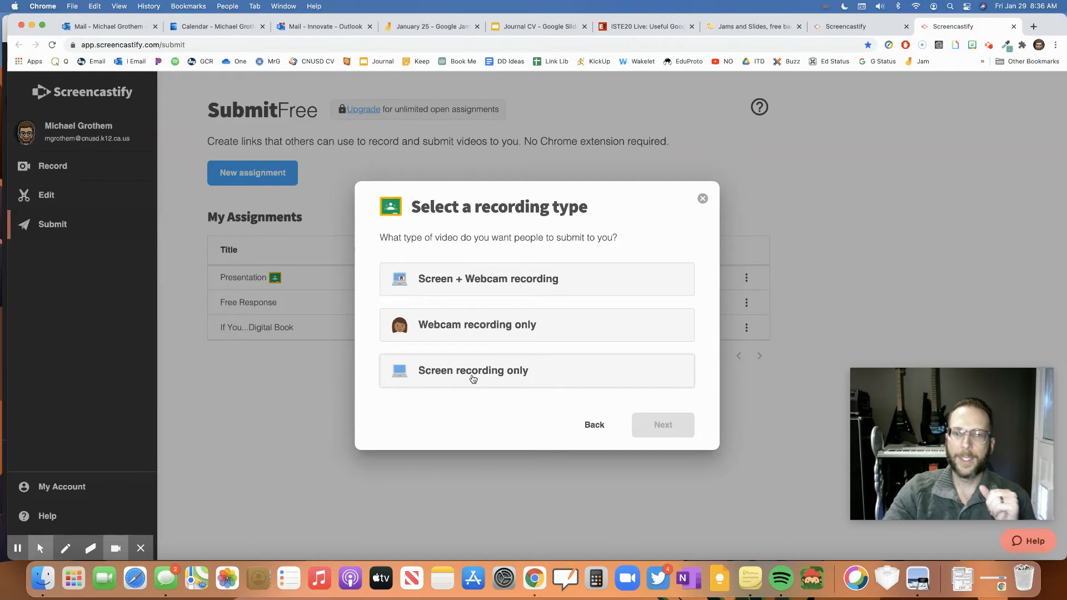
Step: Try the available recording types and settle on Screen + Webcam recording for the assignment
click(501, 279)
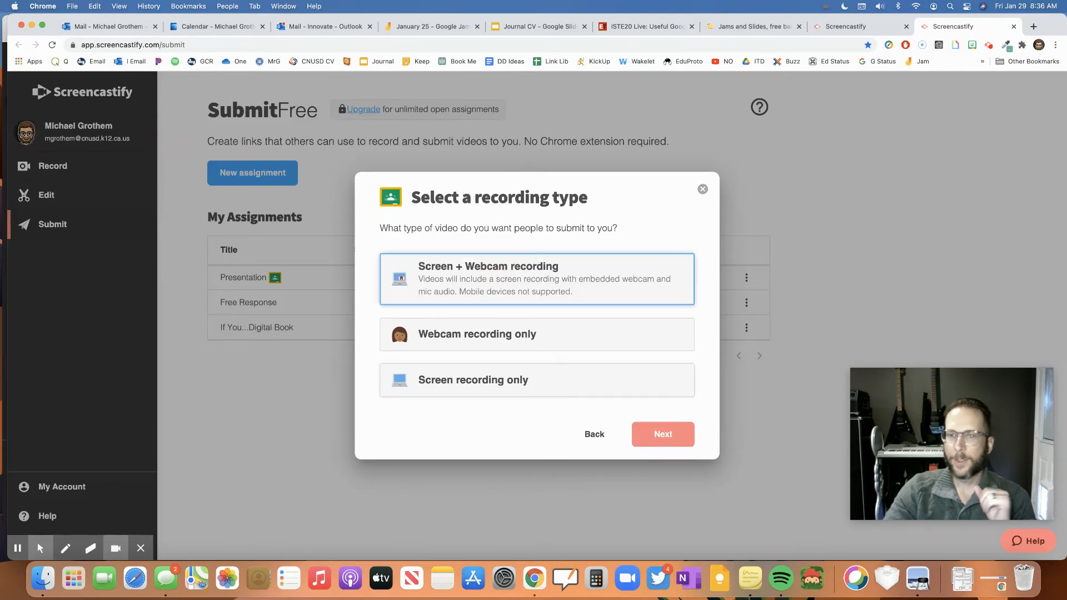
click(500, 333)
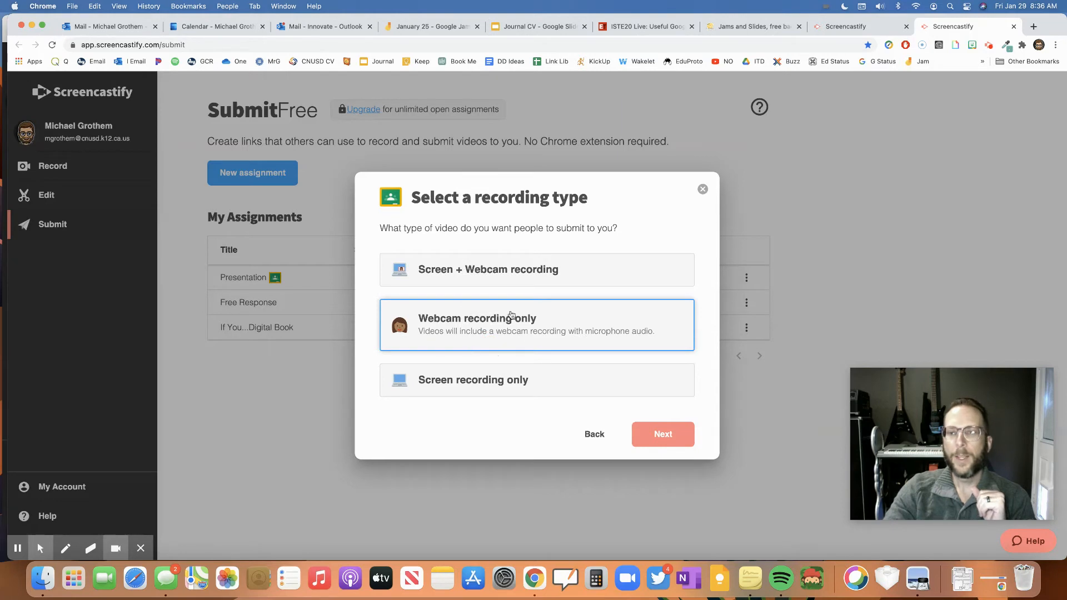
click(499, 270)
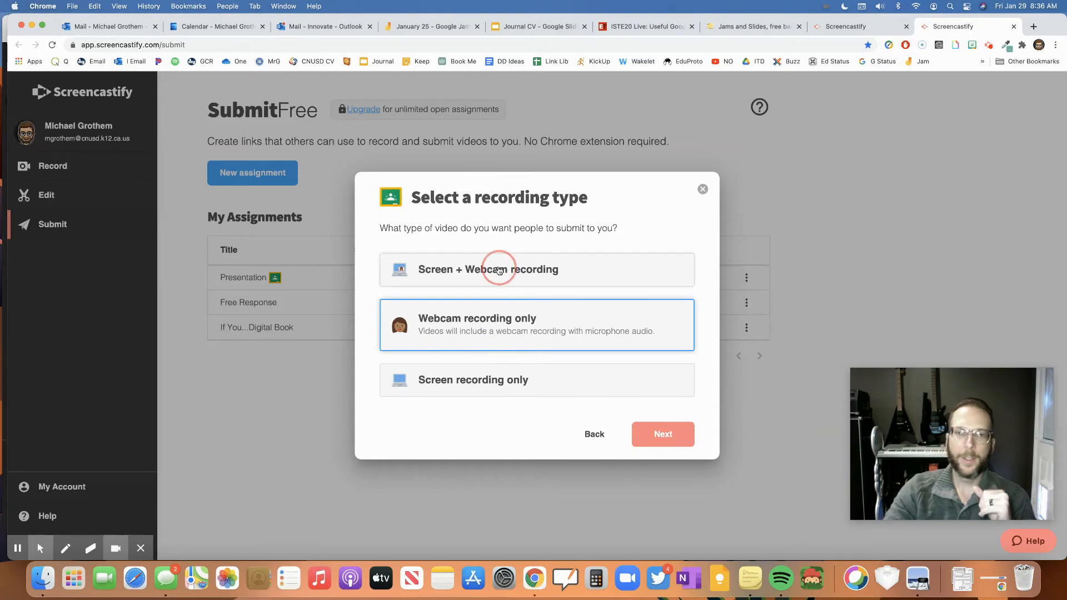
click(511, 377)
click(492, 271)
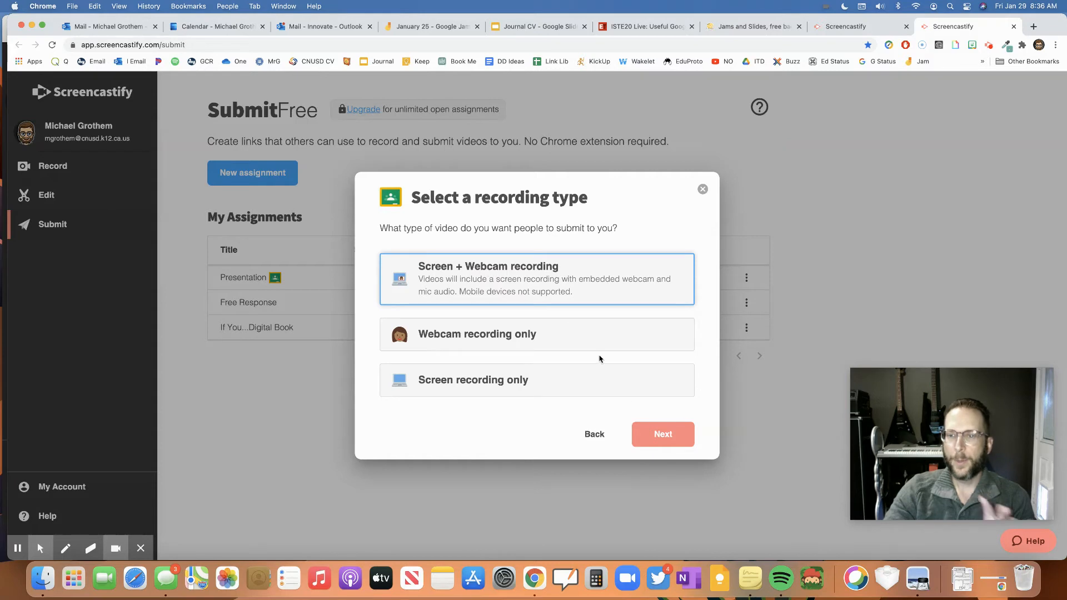
click(666, 437)
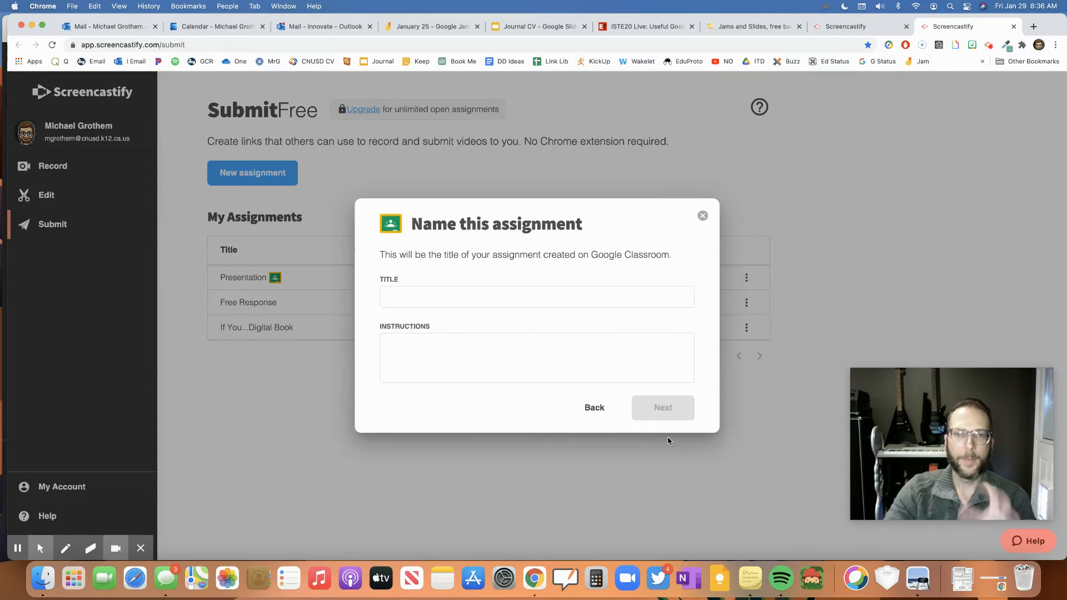
Step: Title the assignment "Cool Presentation" with the instructions "Do it." and continue to the Classroom setup
click(481, 296)
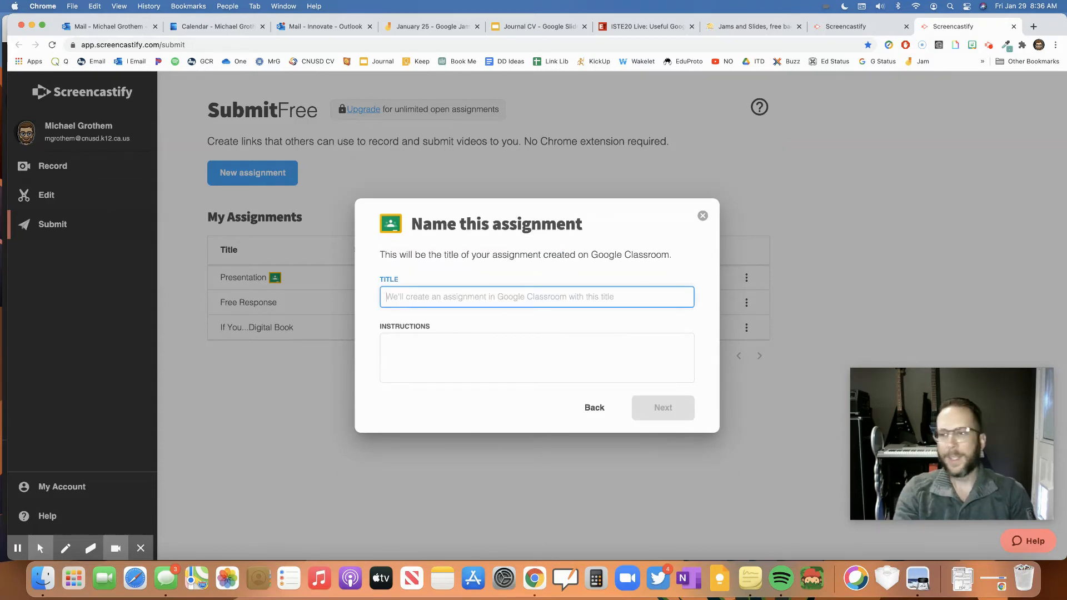
text(Cool Presentation)
click(476, 353)
text(Do it.)
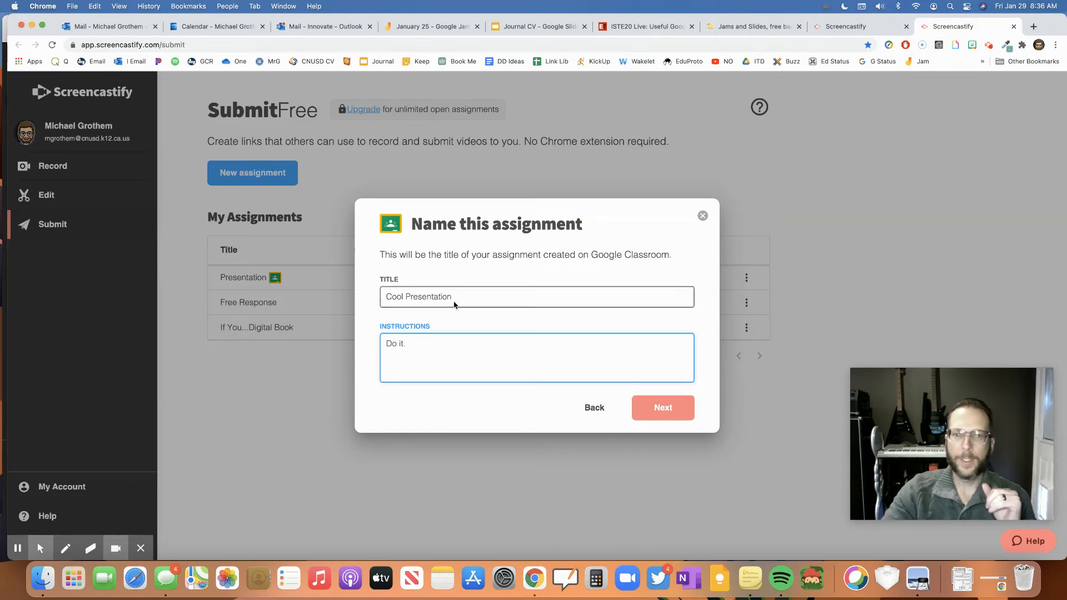
click(662, 409)
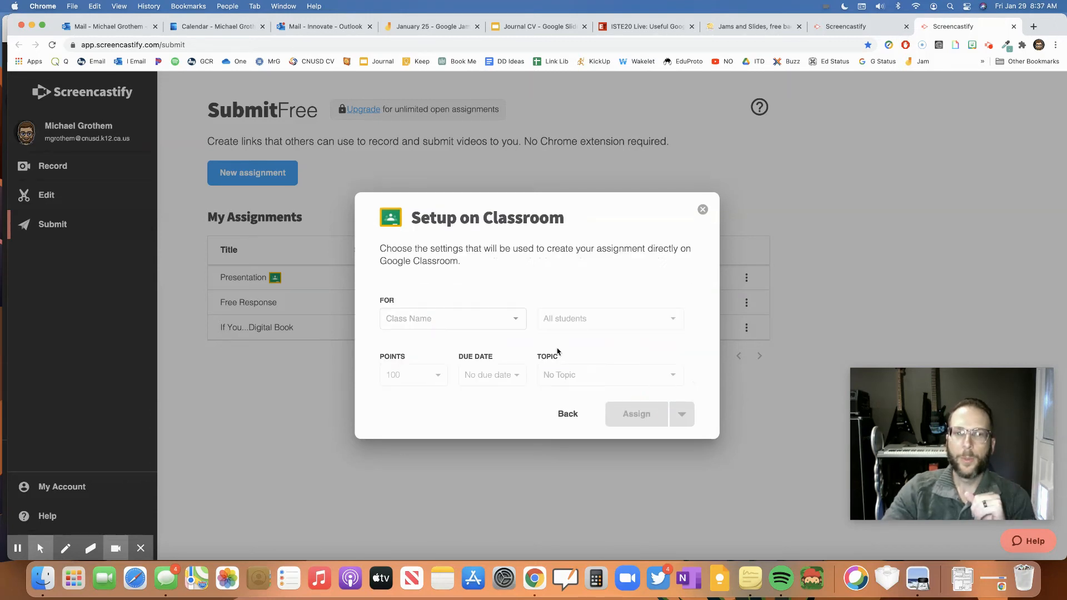
Step: Set the assignment for New Class and all students
click(515, 320)
click(485, 373)
click(625, 330)
click(568, 346)
Step: Set the assignment's points to 10 and its due date to 1/30/2021
click(418, 375)
key(BackSpace)
click(488, 375)
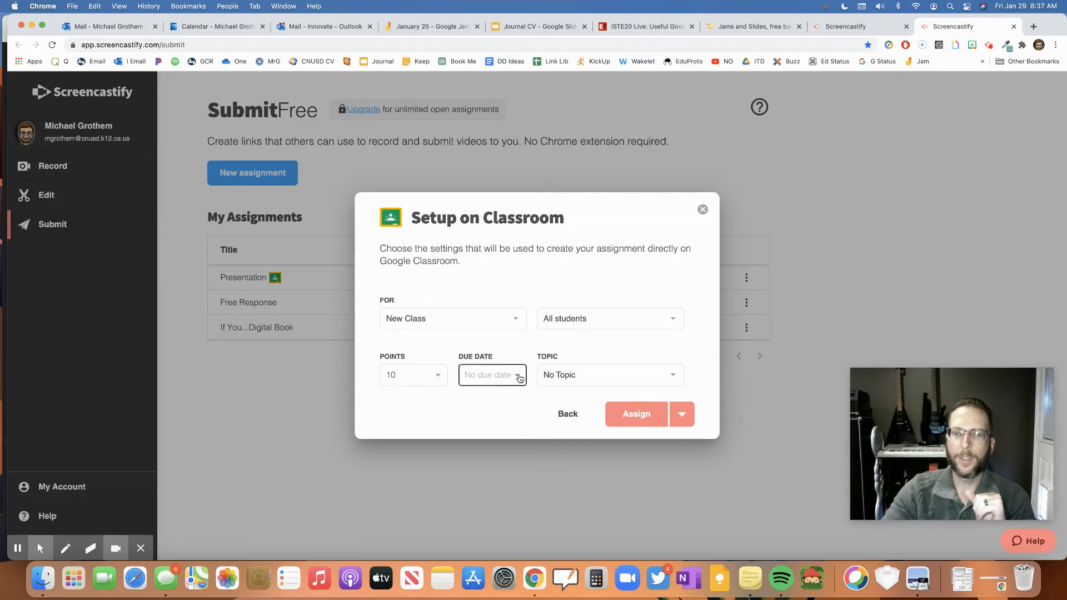
click(596, 330)
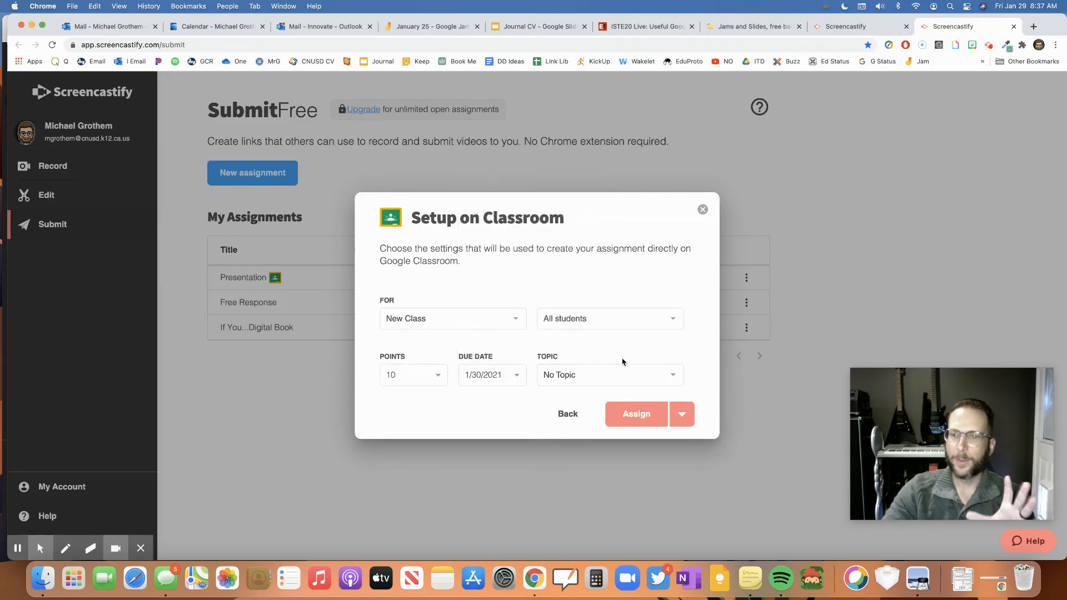
Step: Keep the topic as No Topic, check the scheduling options and assign Cool Presentation immediately
click(630, 374)
click(627, 355)
click(616, 374)
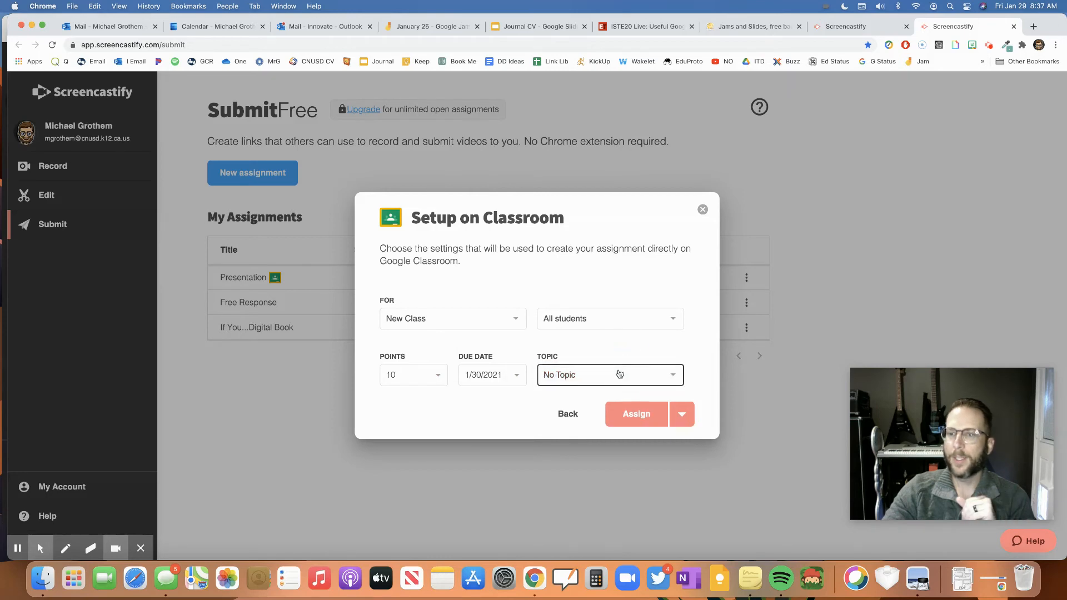
click(681, 414)
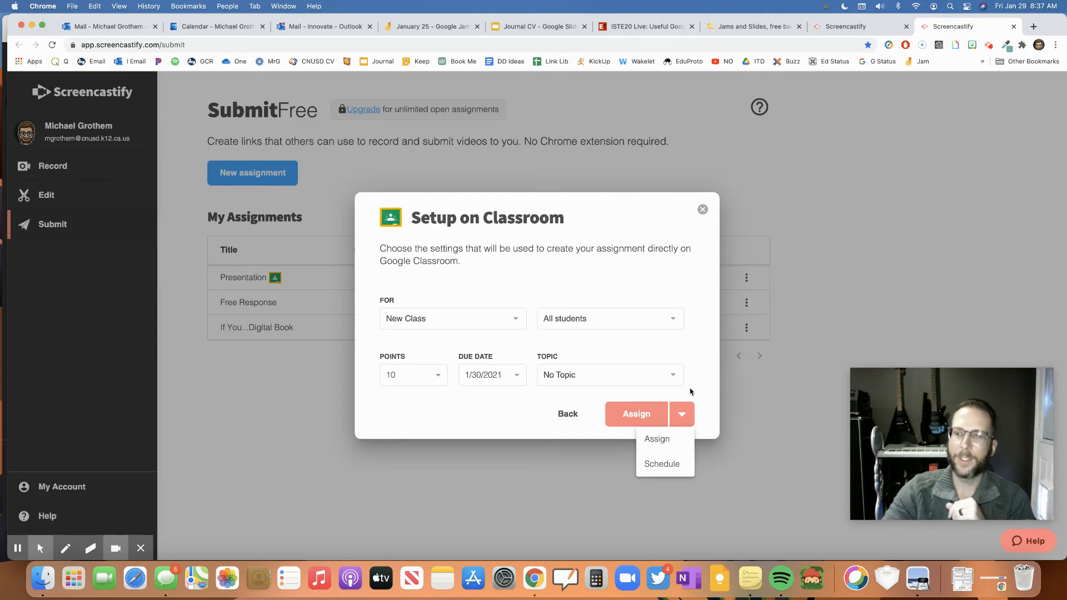
click(642, 408)
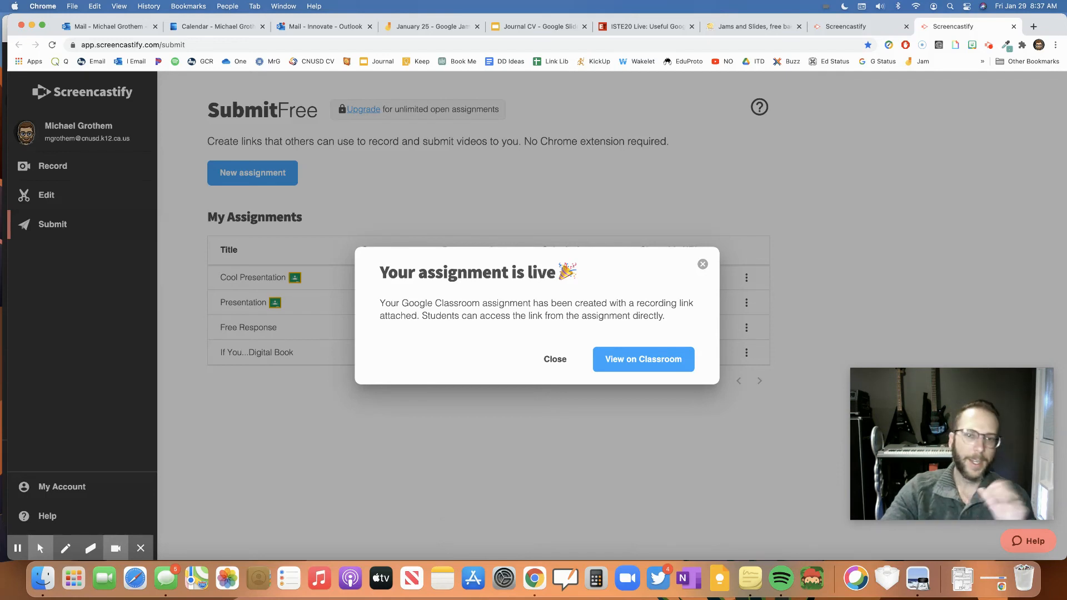
Step: View the assignment on Google Classroom, open its attached Screencastify link and dismiss the teacher preview notice
click(632, 365)
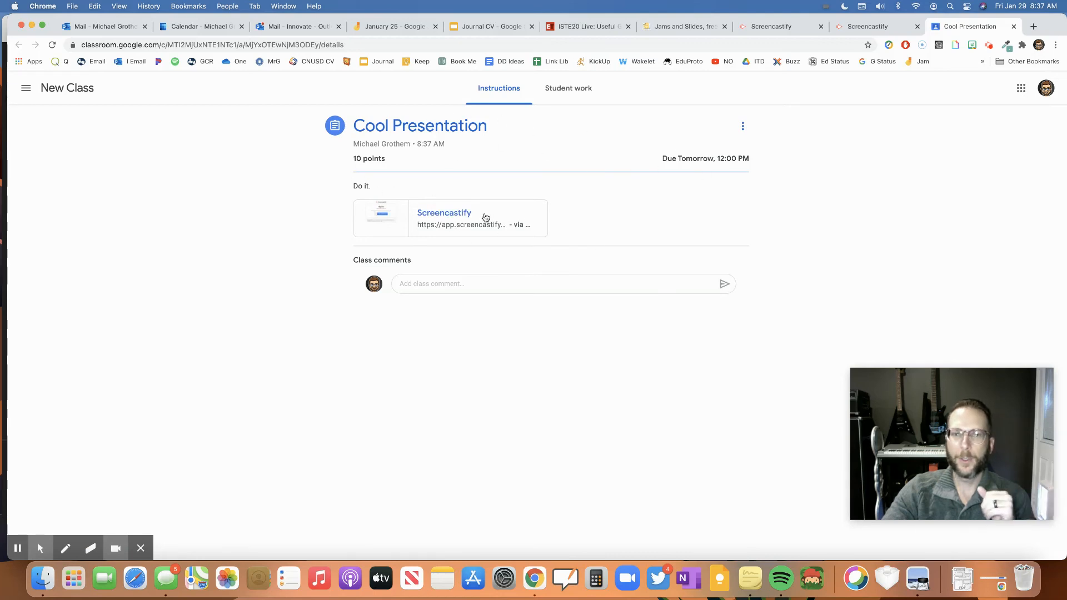
click(440, 218)
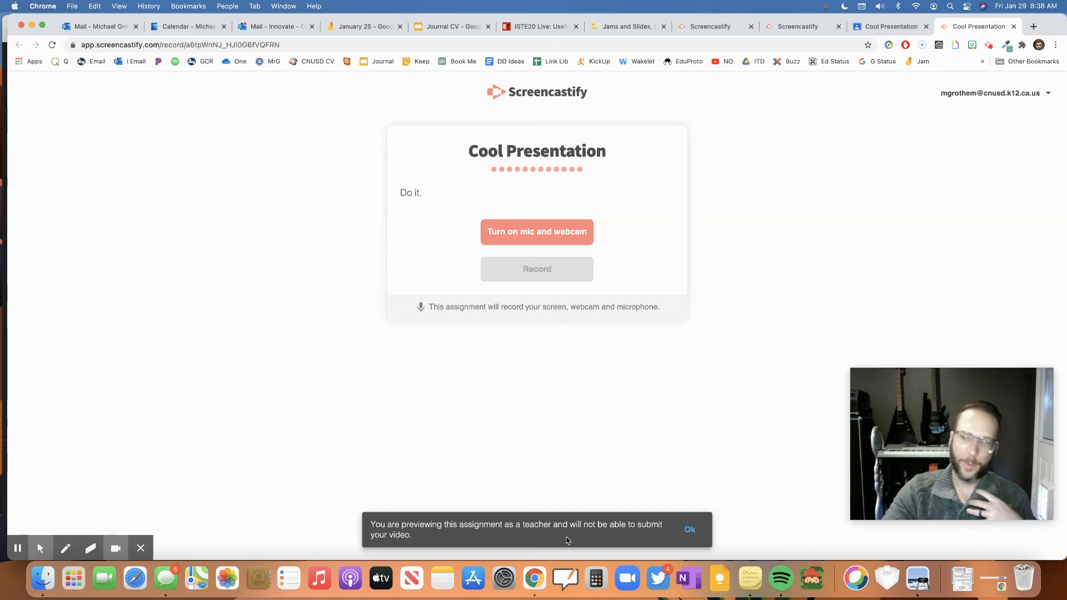
click(690, 531)
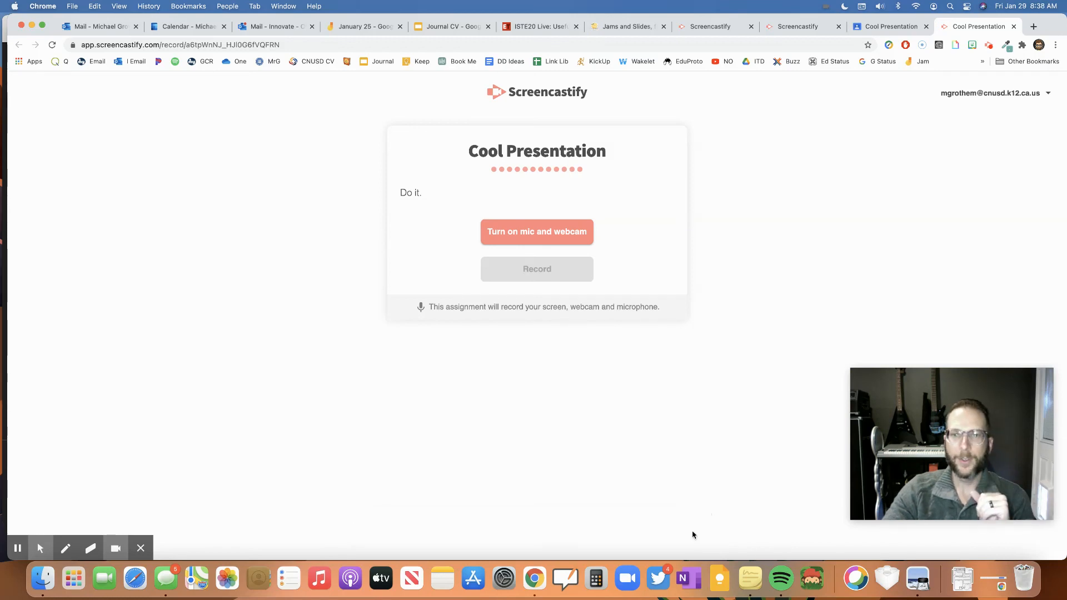
Step: Turn on the microphone and webcam with camera access allowed, and start a recording but cancel the screen sharing
click(526, 232)
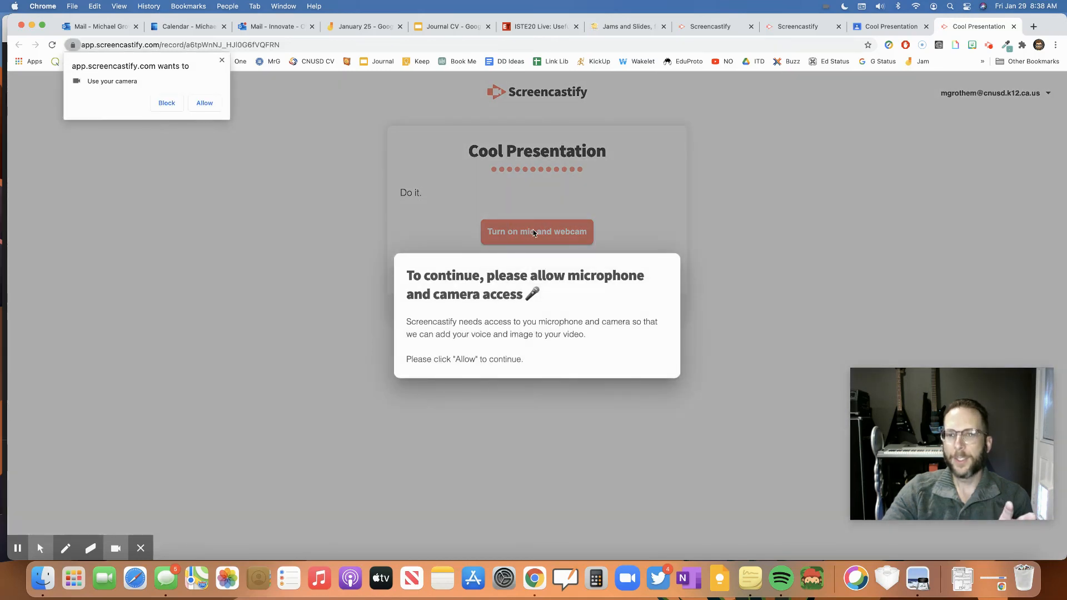
click(204, 103)
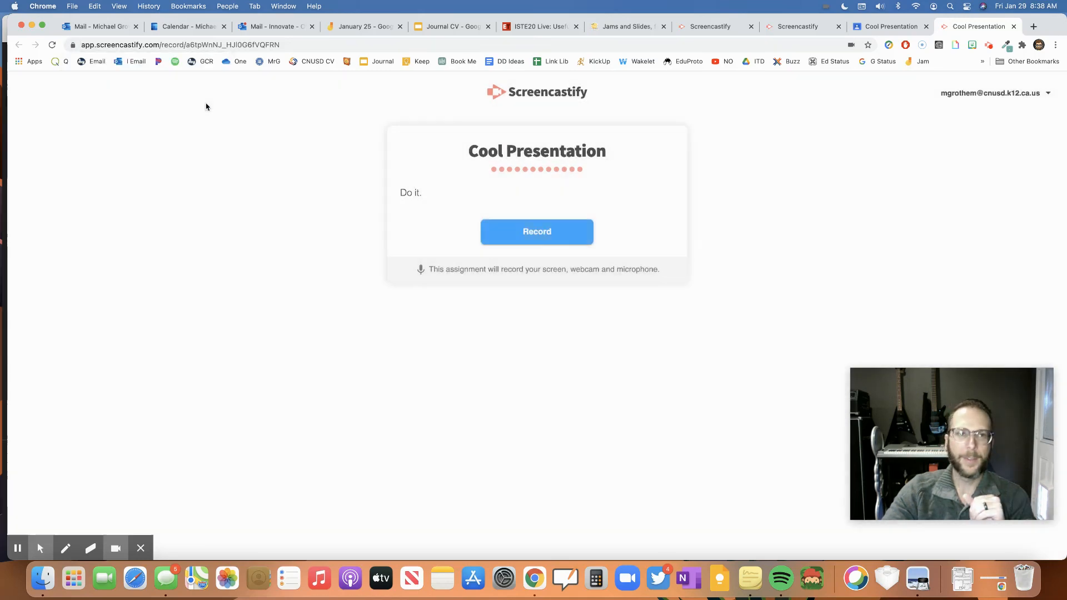
click(552, 236)
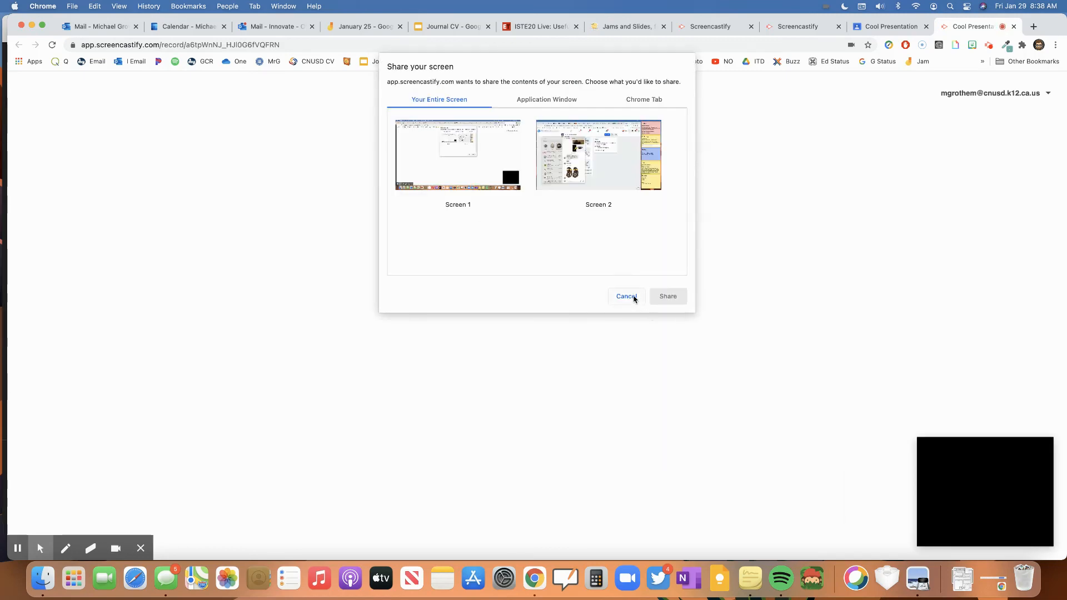
click(626, 296)
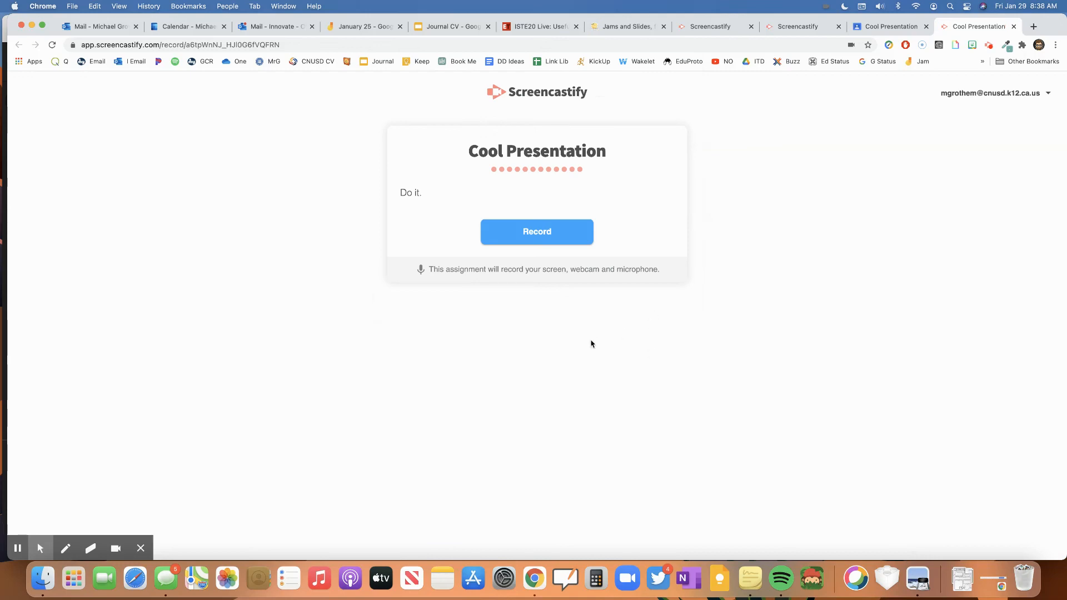